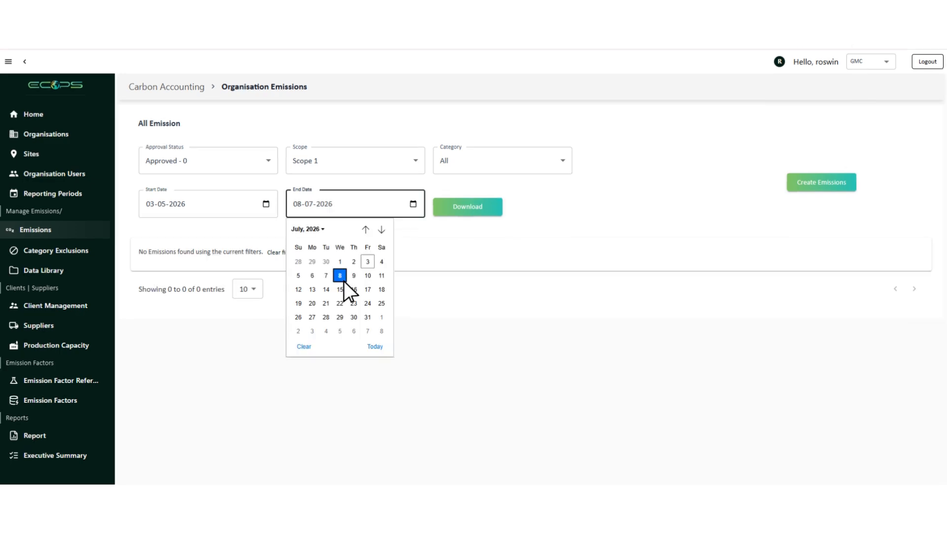
Set the end date filter of the emissions list to 08-07-2026 and download the filtered emissions.
click(344, 281)
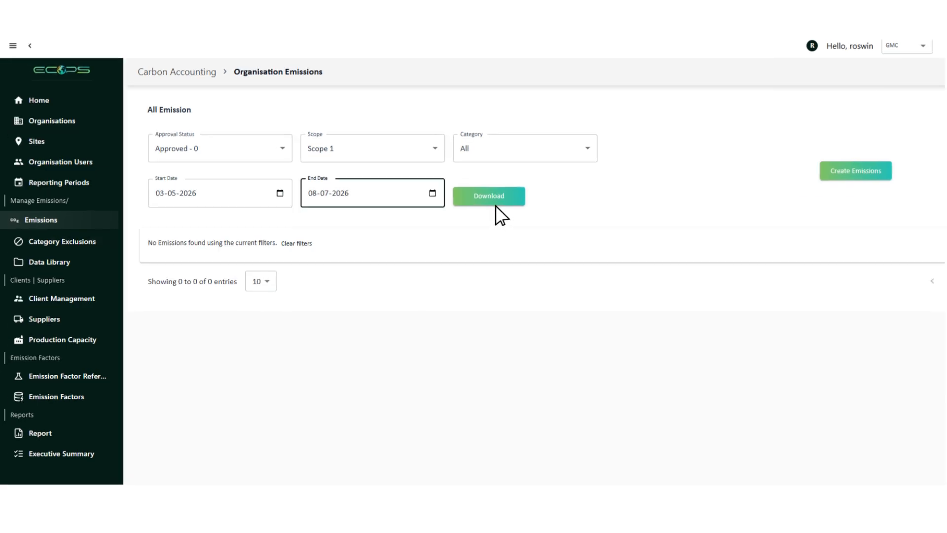
click(495, 205)
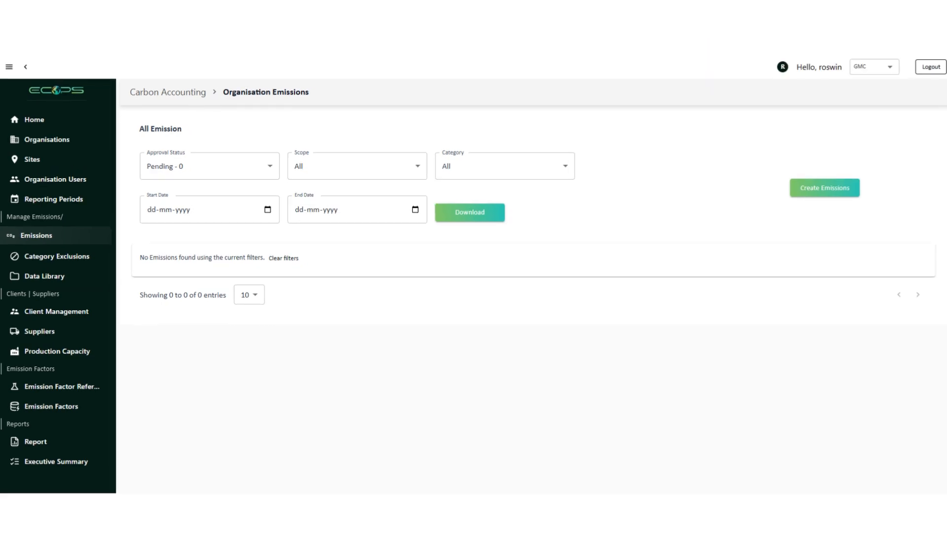
Start creating a new emission entry and set its scope to Scope 3.
click(824, 195)
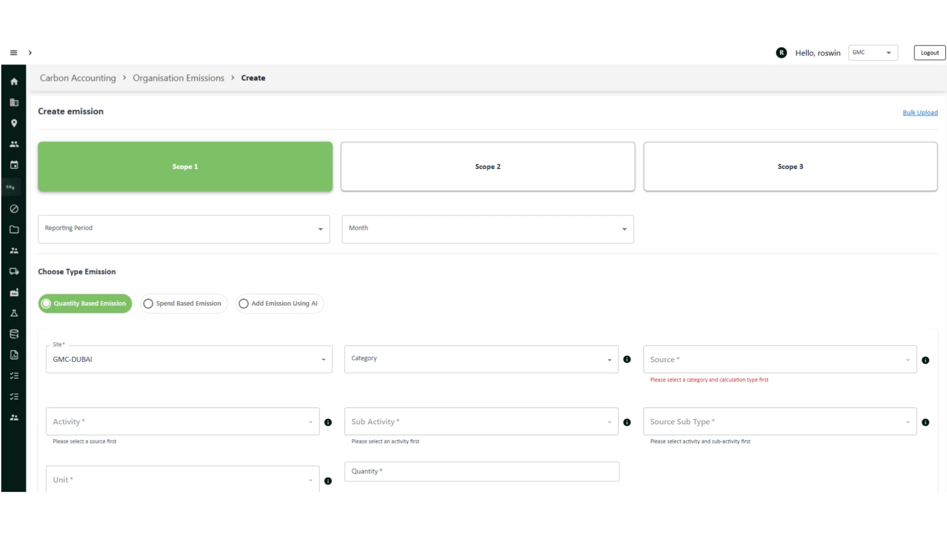
click(488, 167)
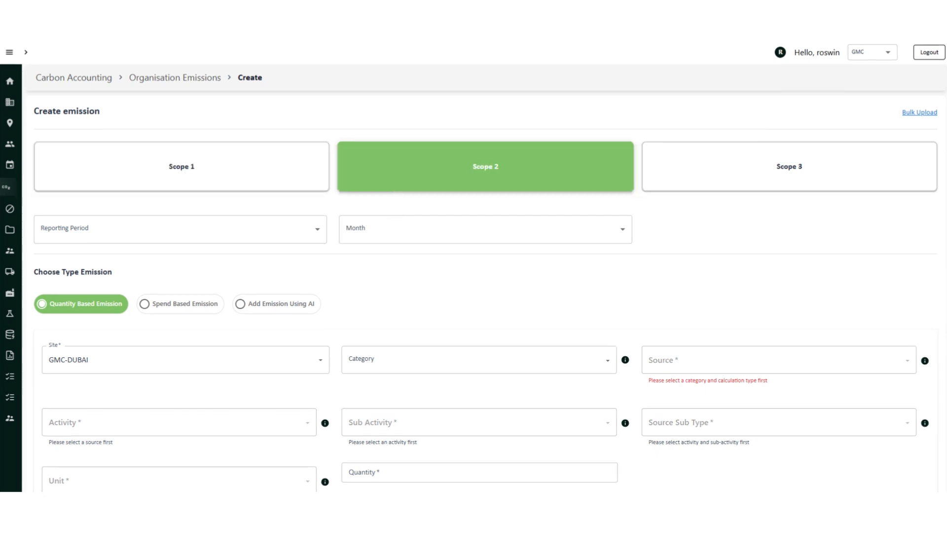
click(789, 167)
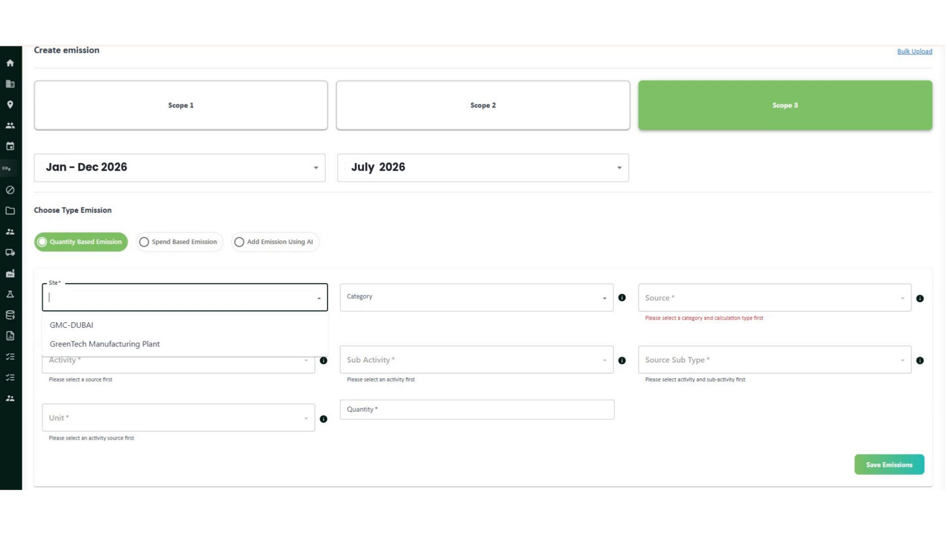
Set the emission's site to GMC-DUBAI, category to Business travel, source to Hotel stay and activity to Hotel stay.
click(71, 324)
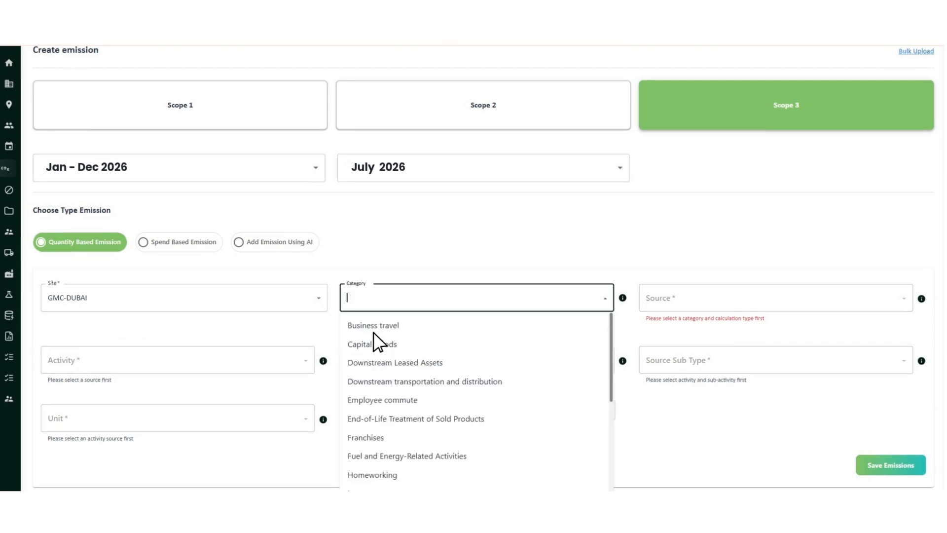
click(372, 330)
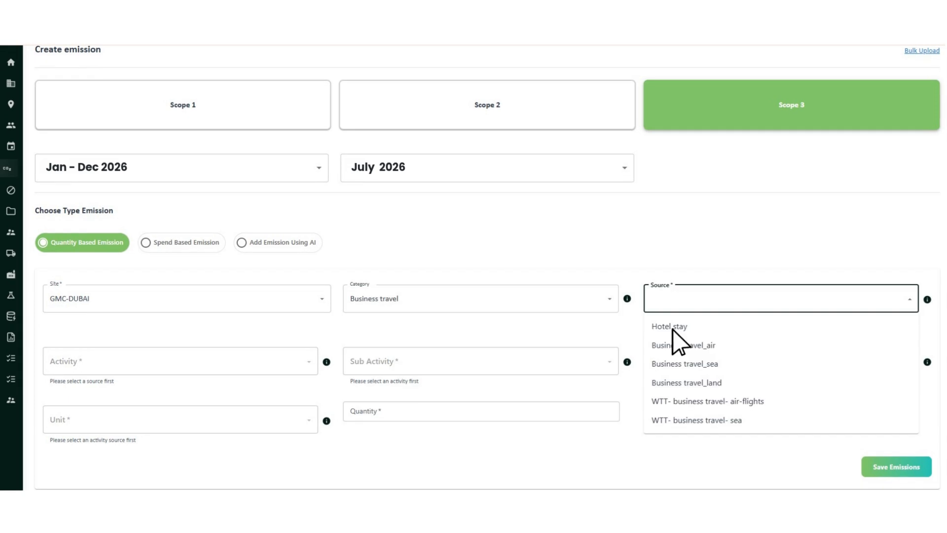
click(674, 329)
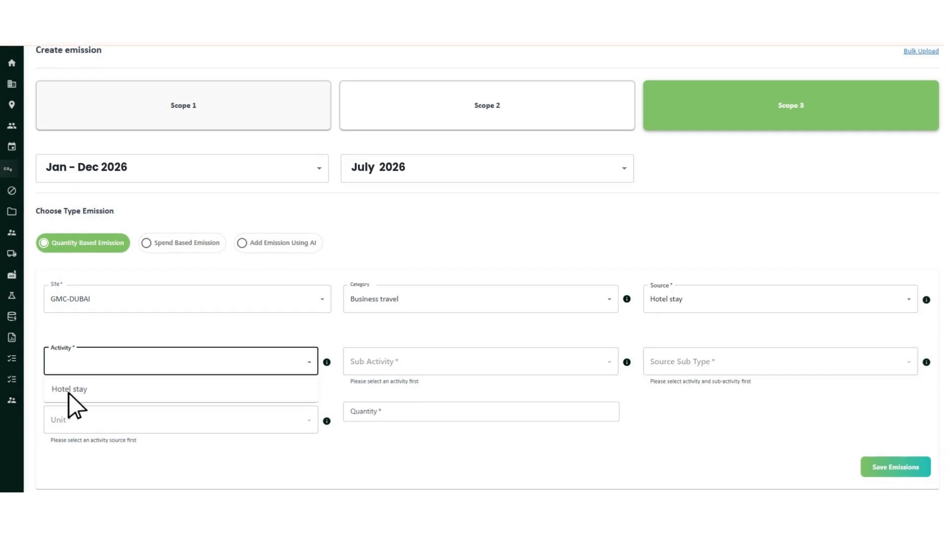
click(70, 394)
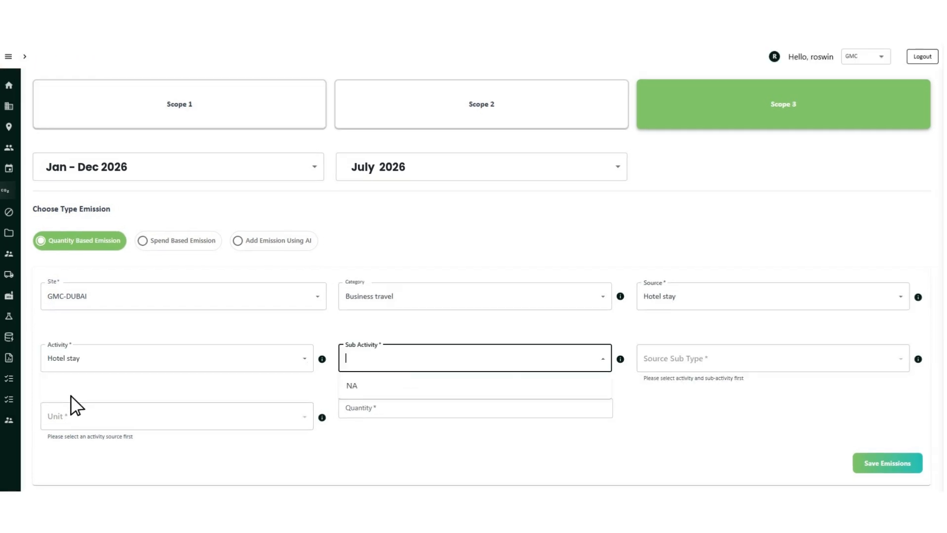
Set the sub activity to NA, source sub type to United Arab Emirates, unit to Room per night and quantity to 30.
click(353, 395)
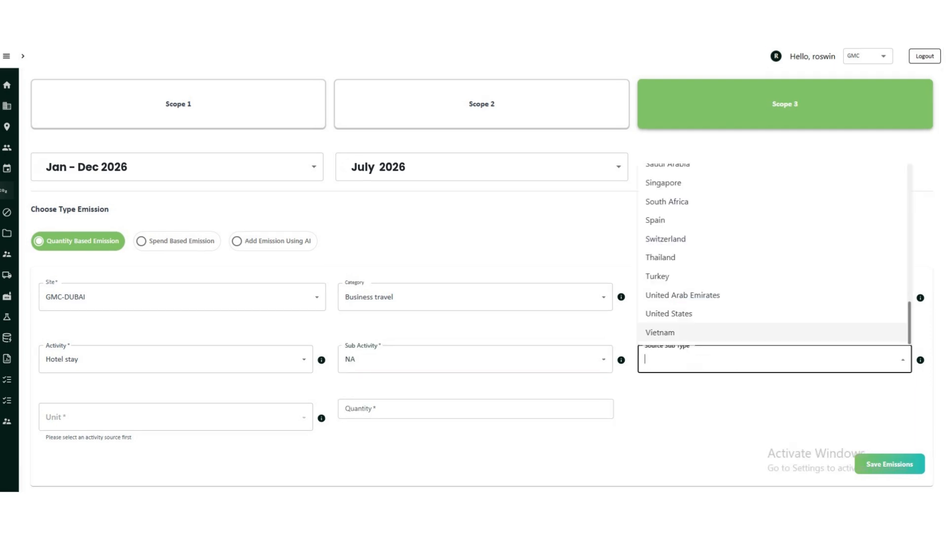
click(682, 298)
click(70, 451)
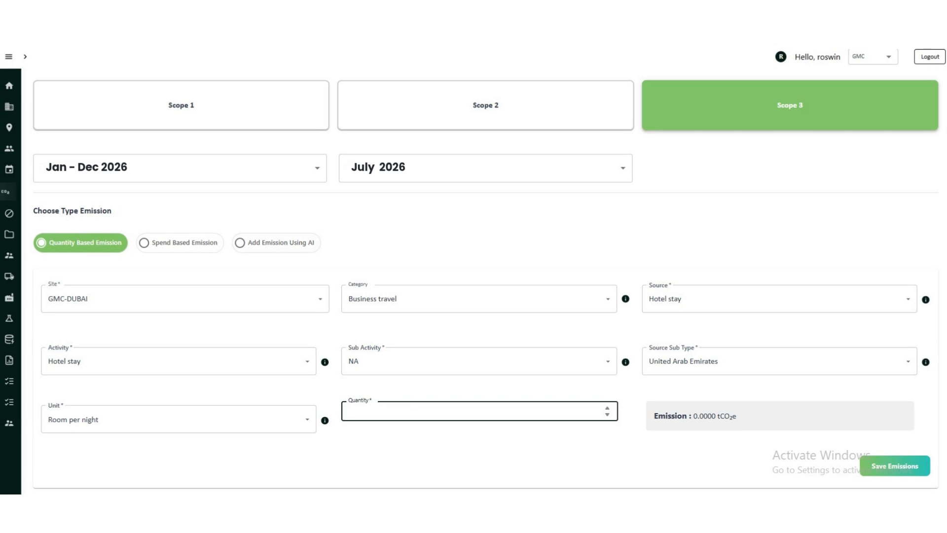
text(30)
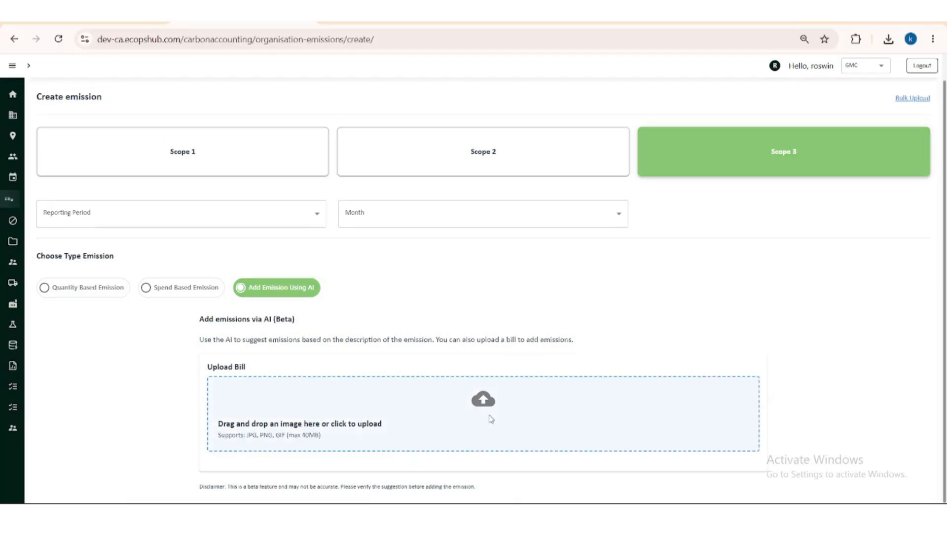
Add the bill image "WhatsApp Image 2026-07-01 at 8.26.46 PM (1).jpeg" from Downloads to the AI emission entry.
click(491, 419)
click(143, 126)
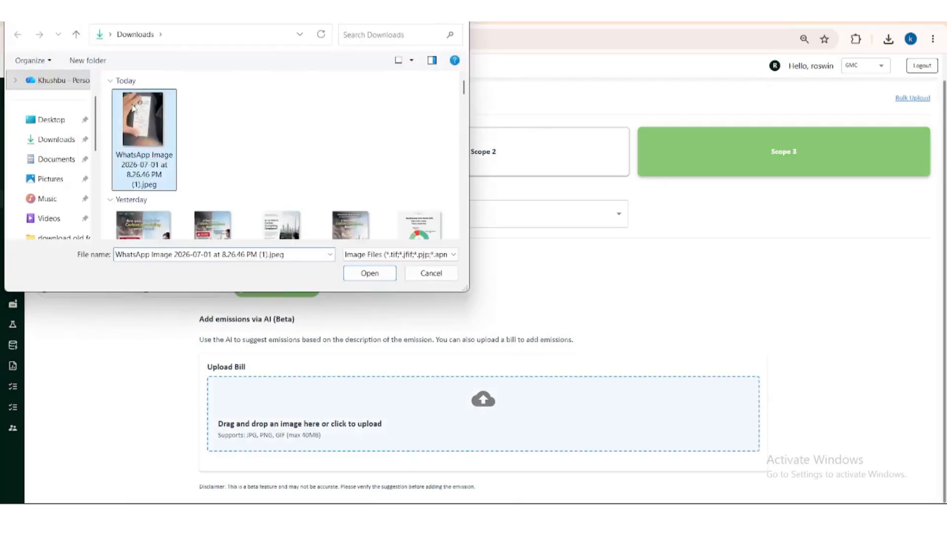
click(379, 274)
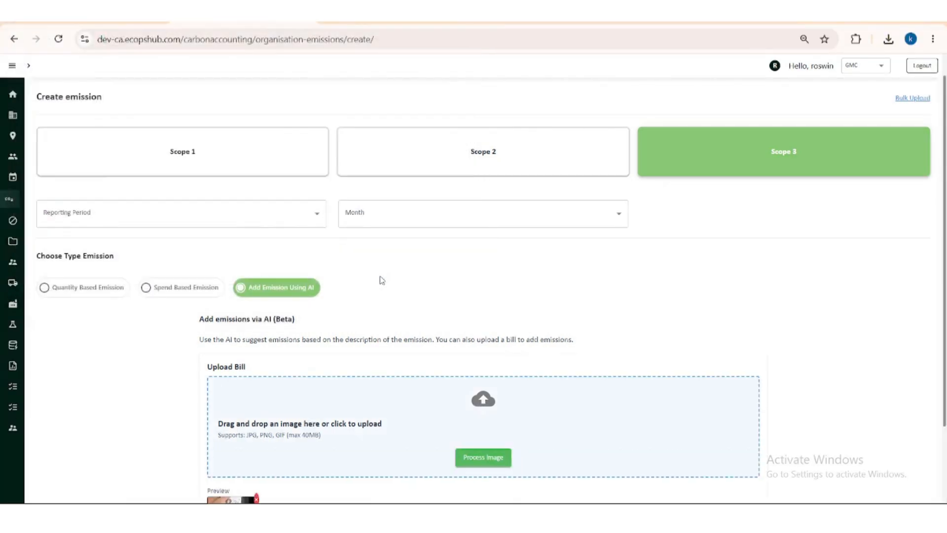
Process the uploaded bill image and proceed to review and confirm the AI-suggested emission.
scroll(508, 355, down, 2)
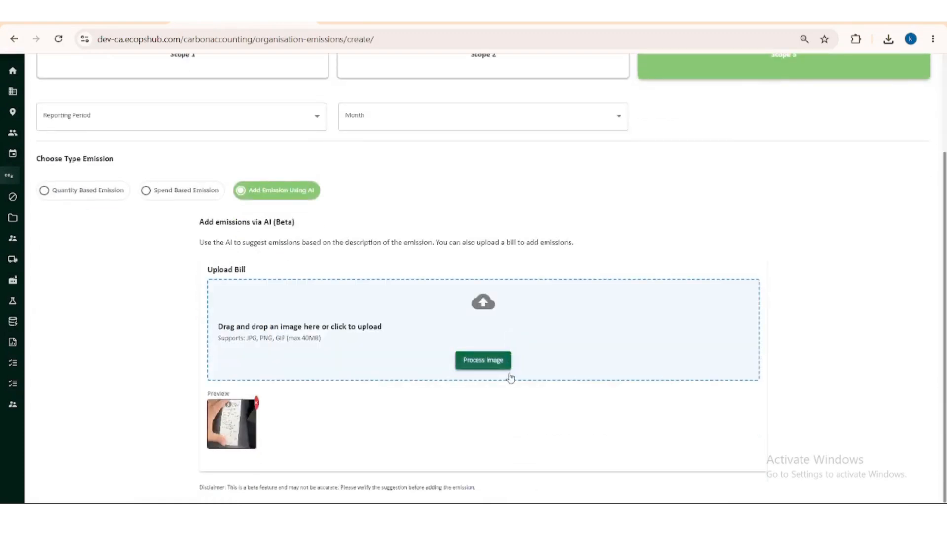
click(485, 368)
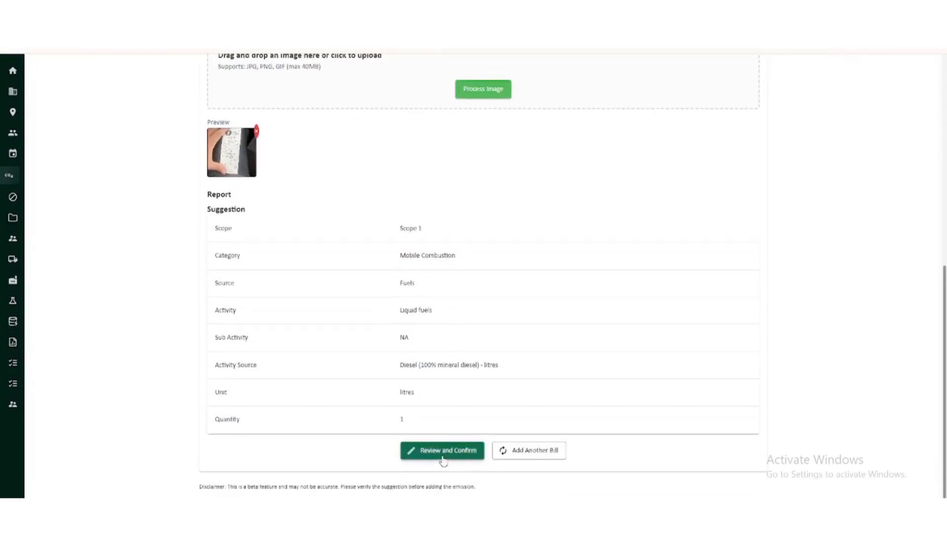
click(443, 450)
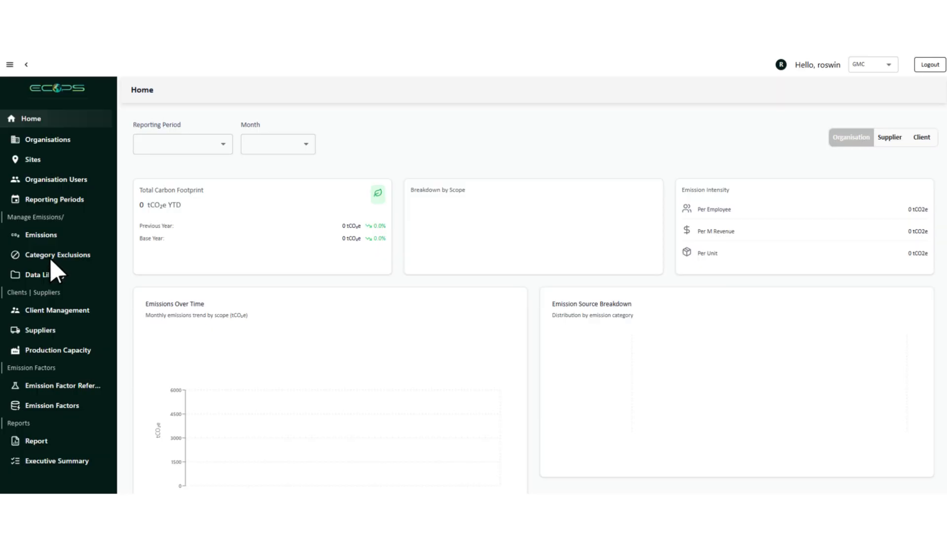
Visit the Category Exclusions section and the Data Library section.
click(51, 259)
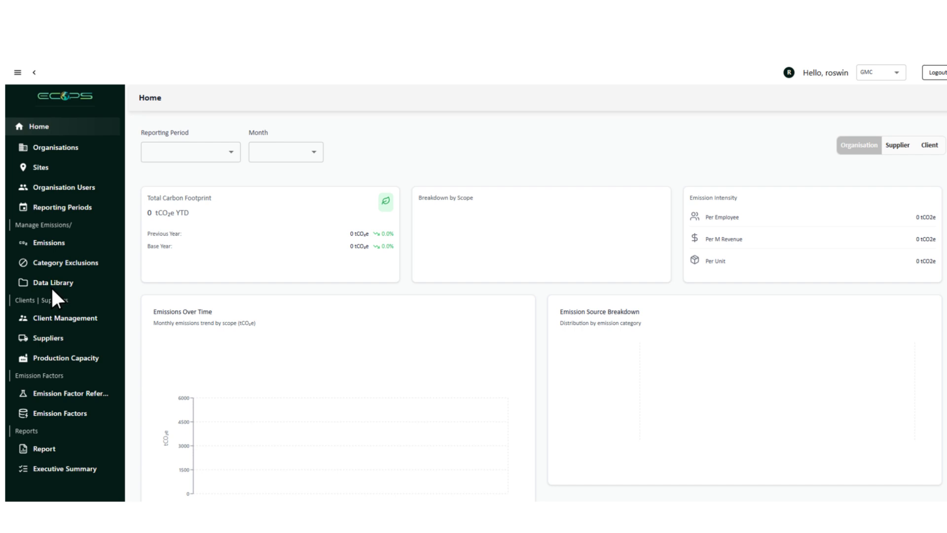
click(53, 285)
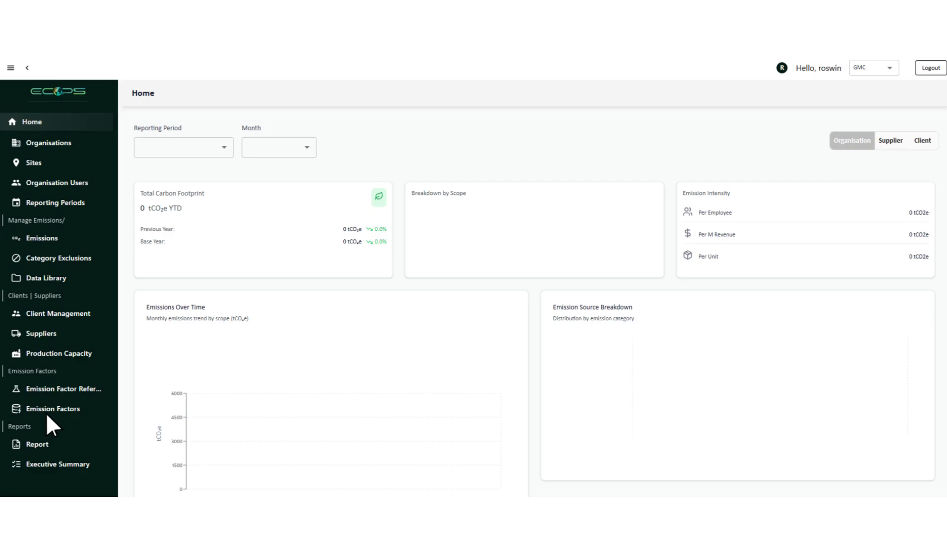
View the emission factors, checking both the custom and the organisation lists.
click(47, 414)
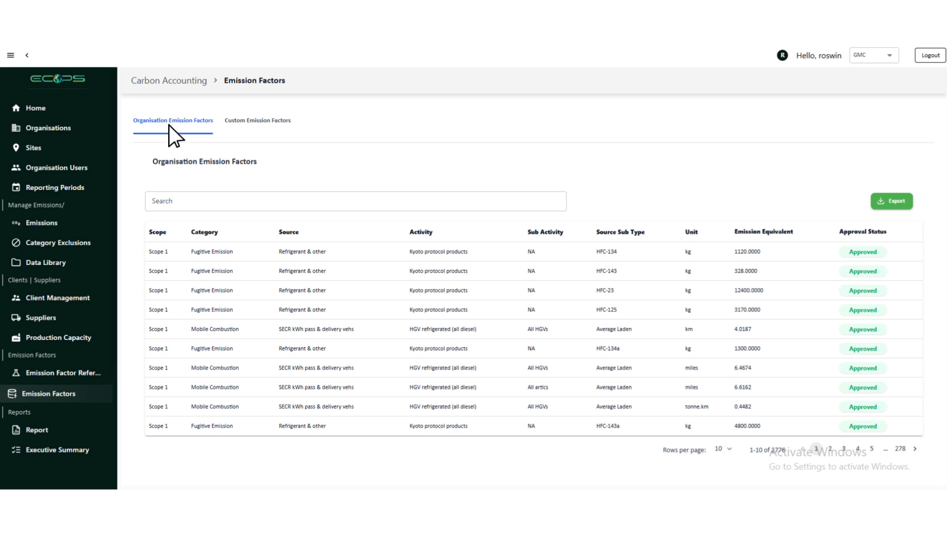
click(258, 120)
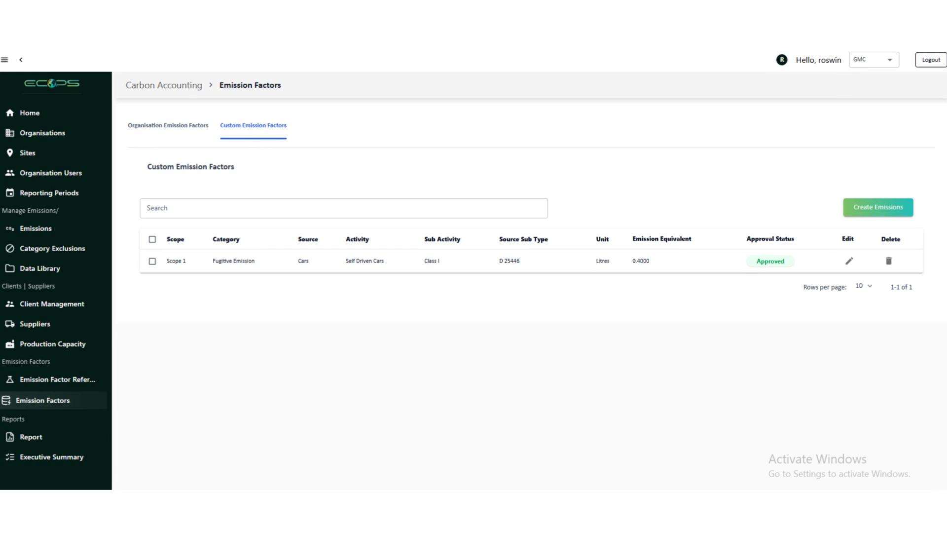
click(169, 127)
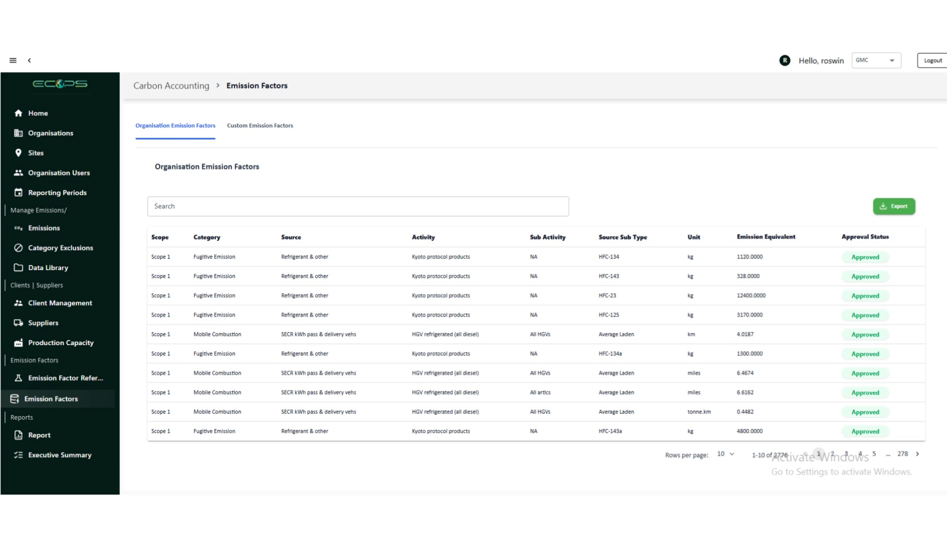
Start a new custom emission factor with Scope 1 and the Mobile Combustion category.
click(255, 129)
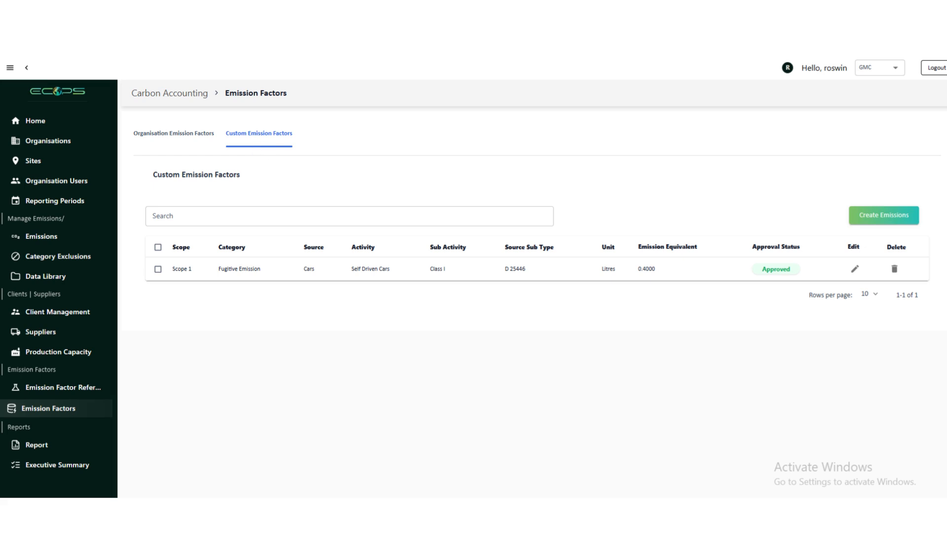
click(883, 223)
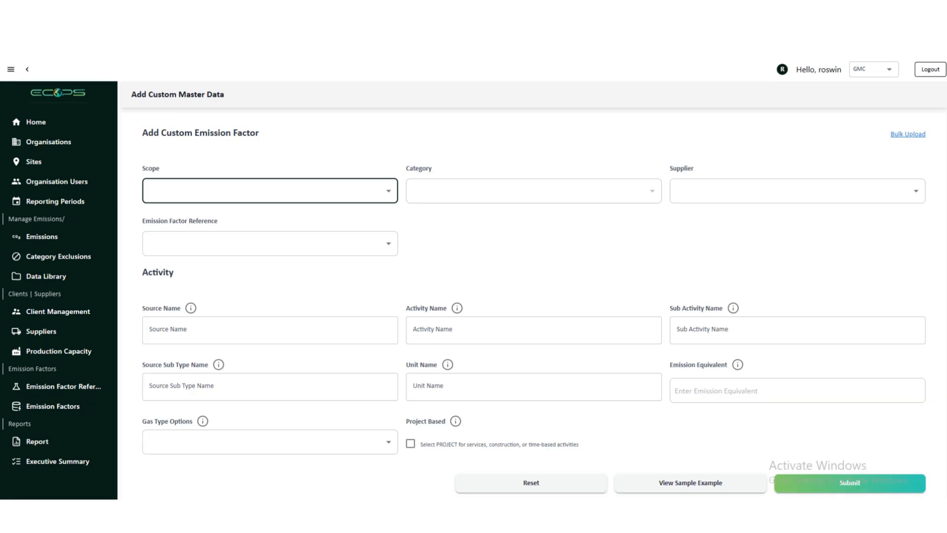
click(159, 193)
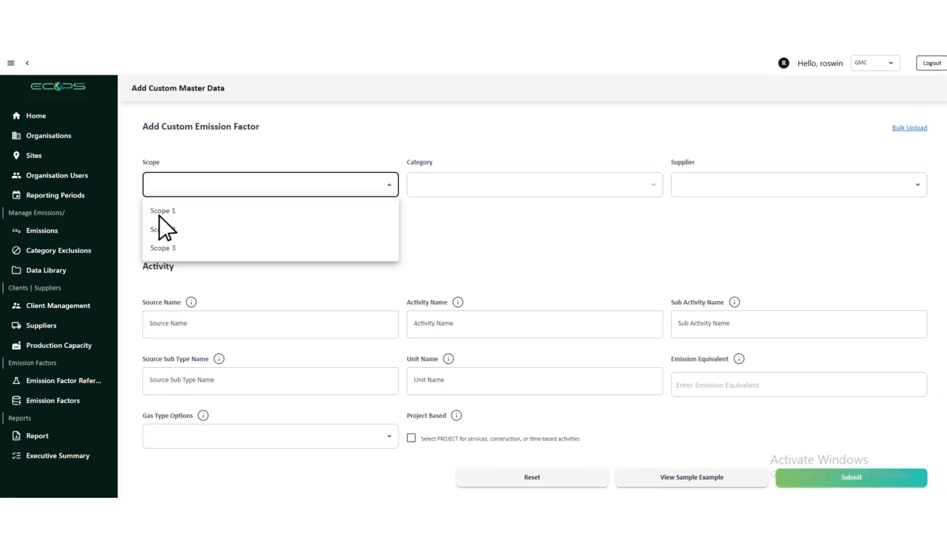
click(161, 218)
click(493, 185)
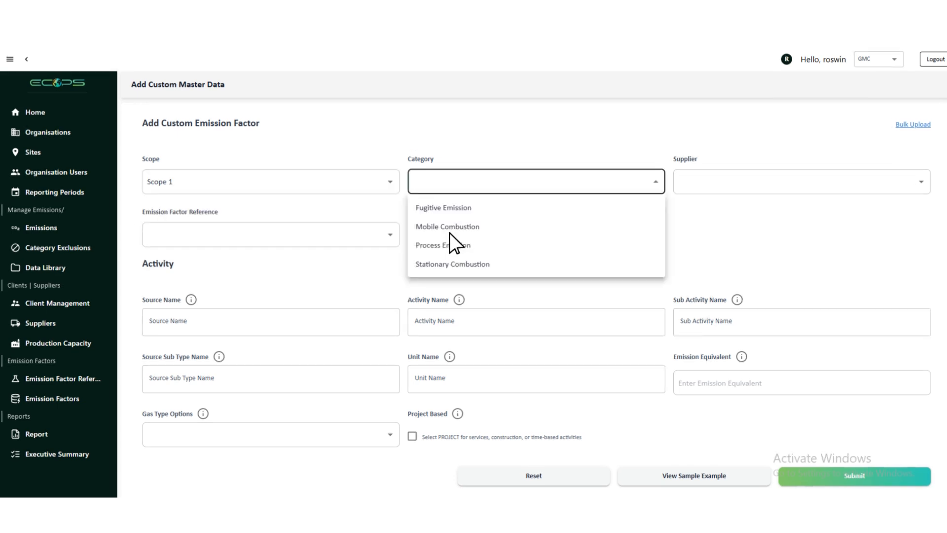
click(448, 228)
Set the custom factor's supplier to ABC Suppliers Pvt. Ltd. and its emission factor reference to DEFRA.
text(A)
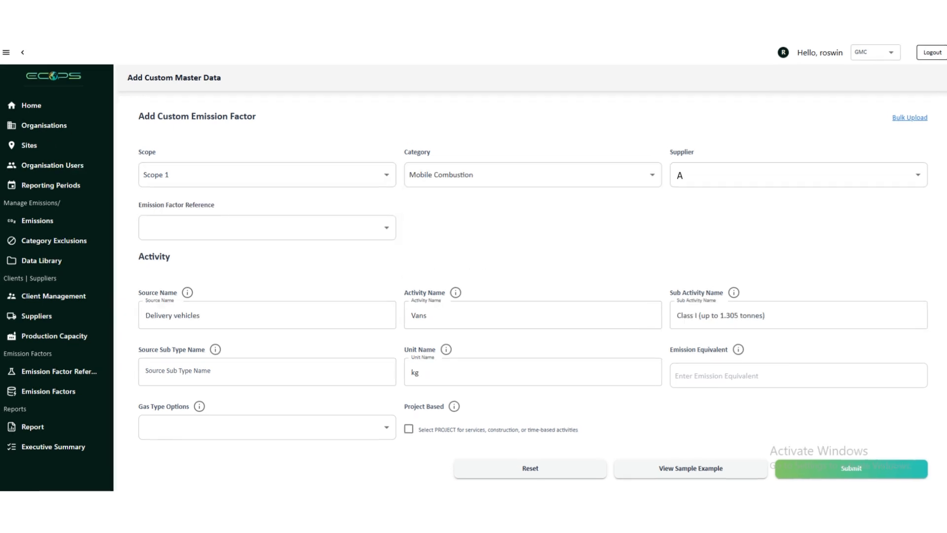
text(BC Suppliers Pvt. Ltd.)
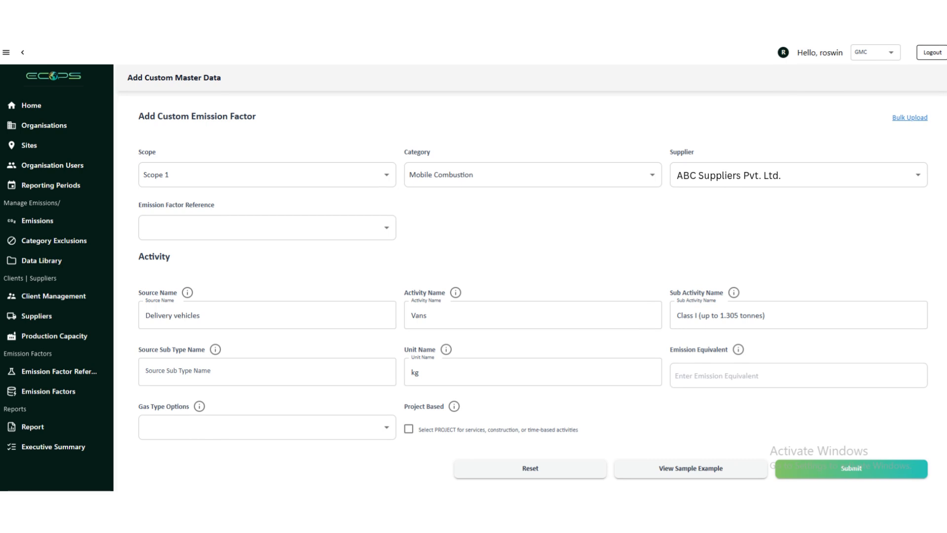
click(266, 228)
text(DEFRA)
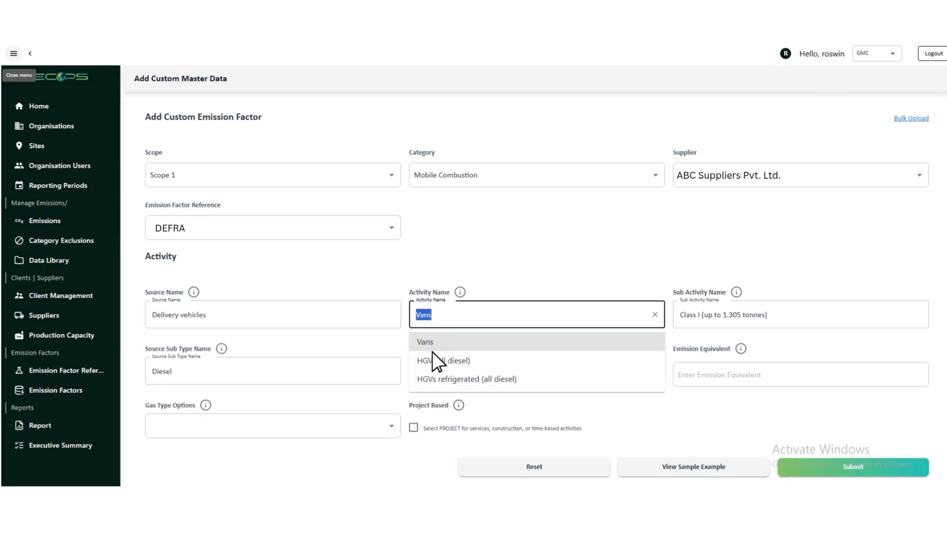
Set the activity to Vans, sub activity to Class I (up to 1.305 tonnes), source sub type to Diesel and unit to kg.
click(432, 345)
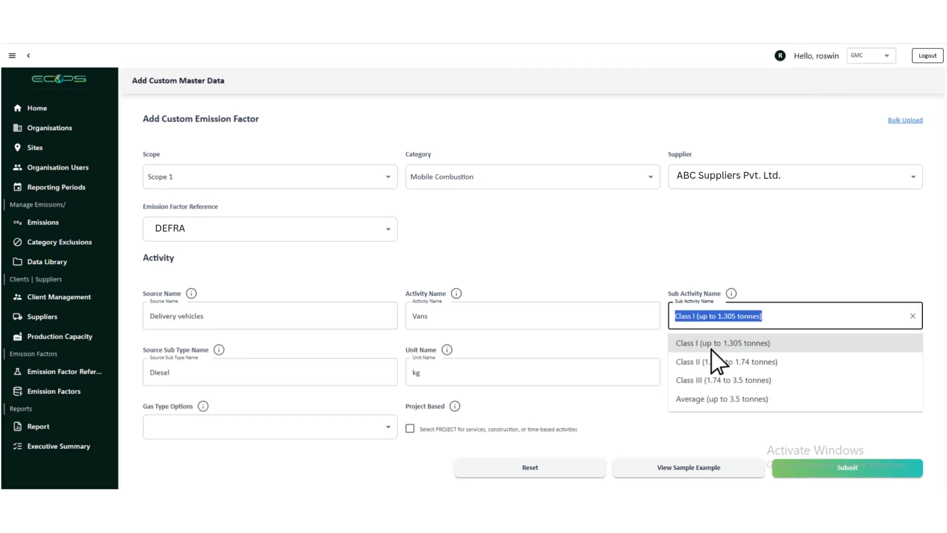
click(162, 374)
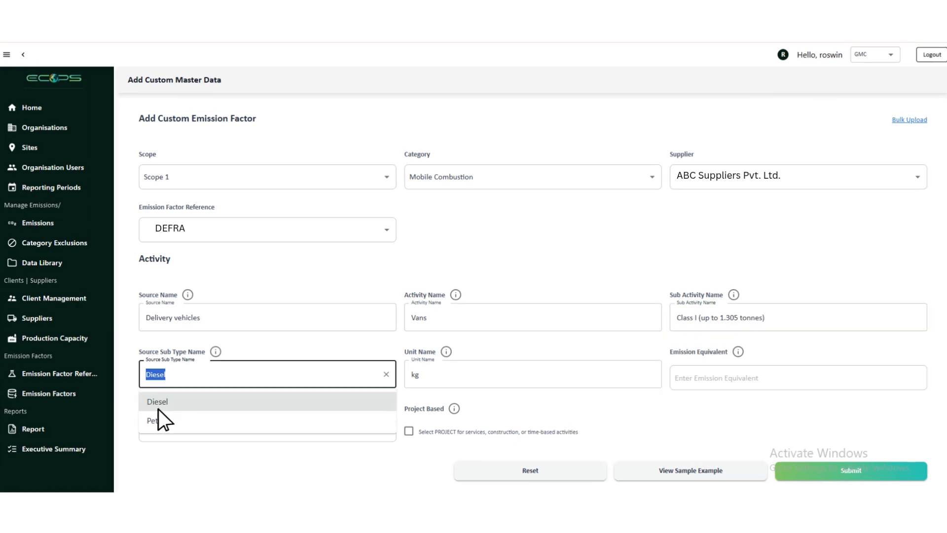
click(419, 373)
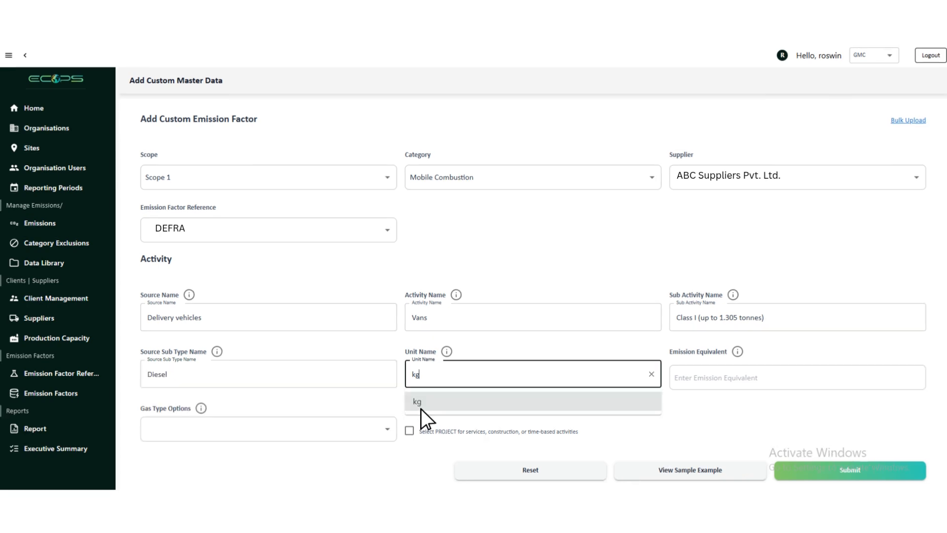
click(419, 407)
Set the custom factor's emission equivalent to 1.22 and its gas type to CO2.
key(Tab)
text(1.22)
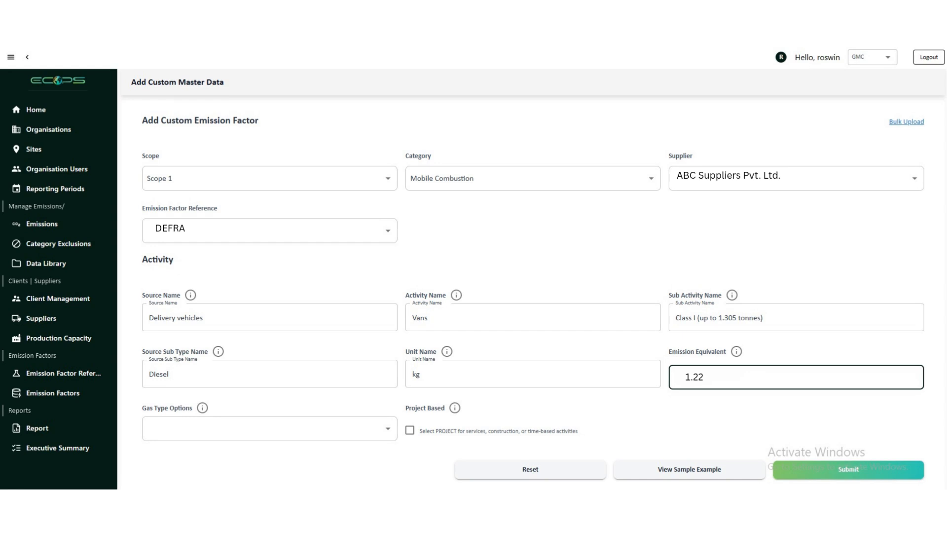
click(163, 427)
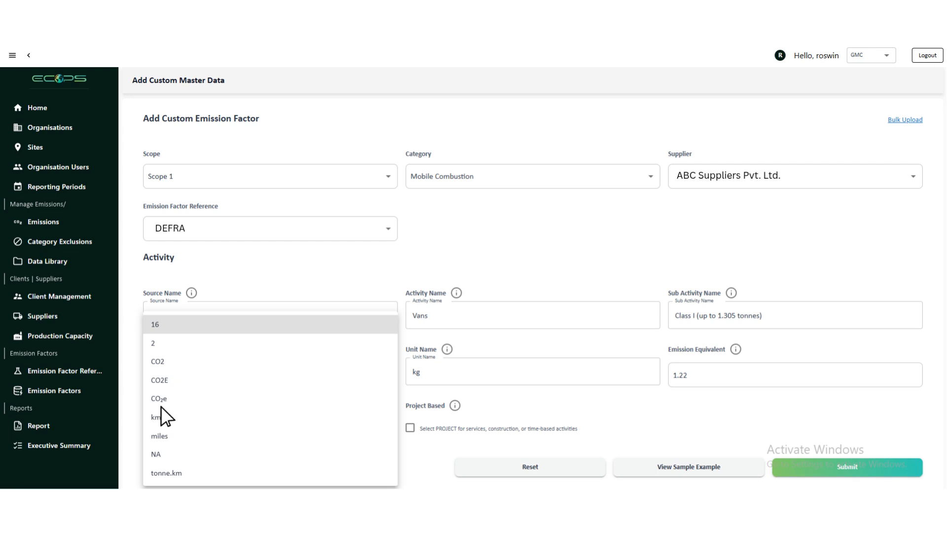
click(158, 361)
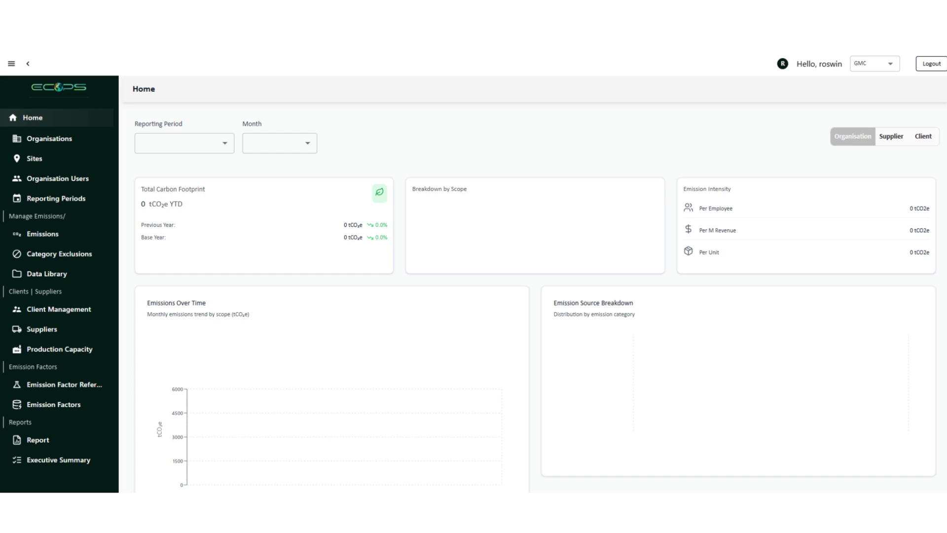
click(54, 384)
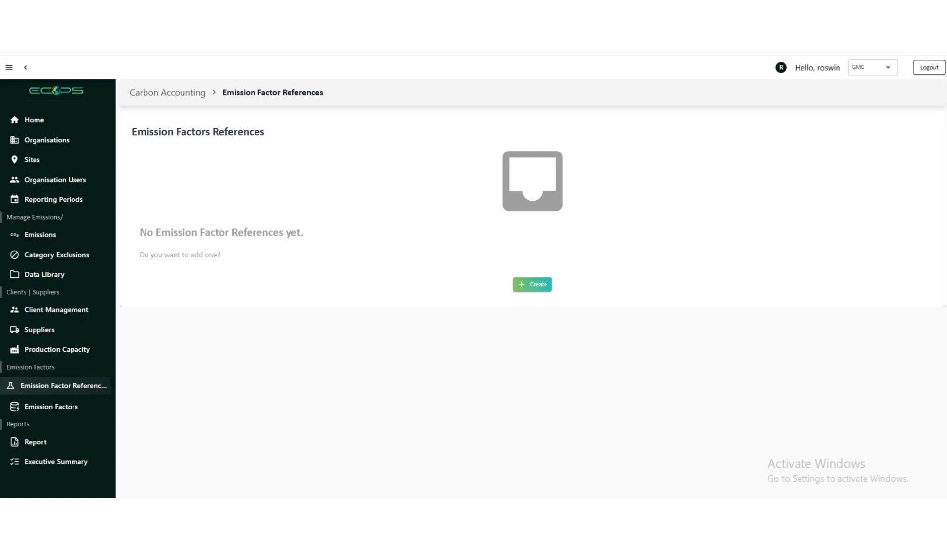
click(537, 285)
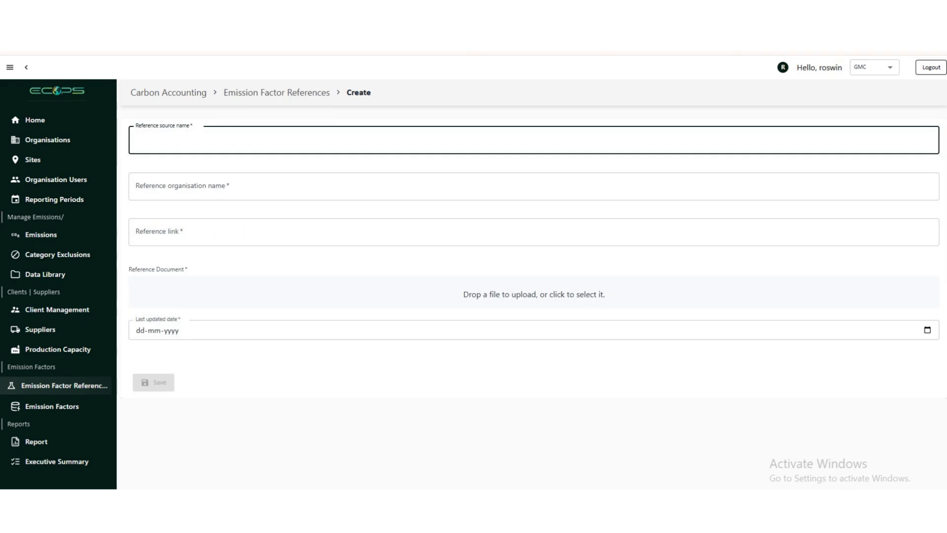
text(IPCC 2021 Emission Factors)
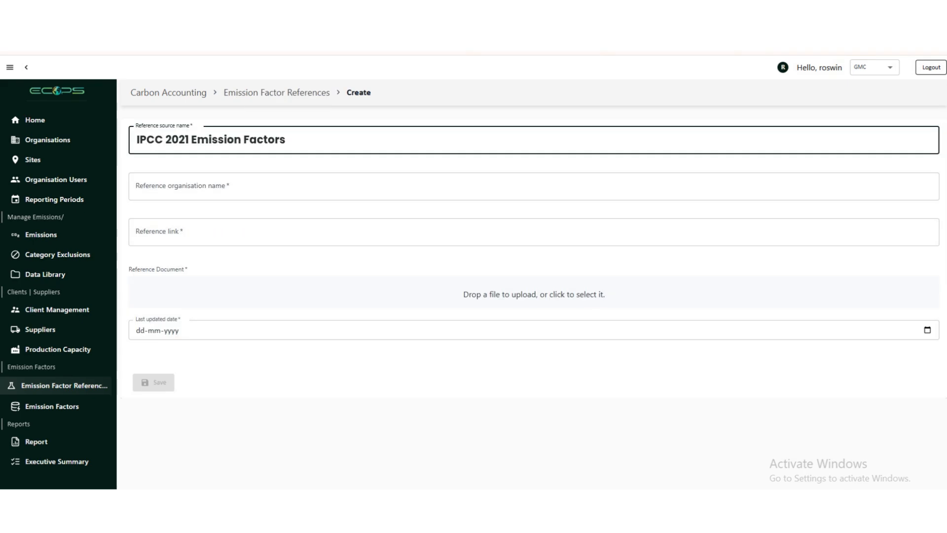
click(534, 186)
text(Intergovernmental Panel on Climate Change (IPCC))
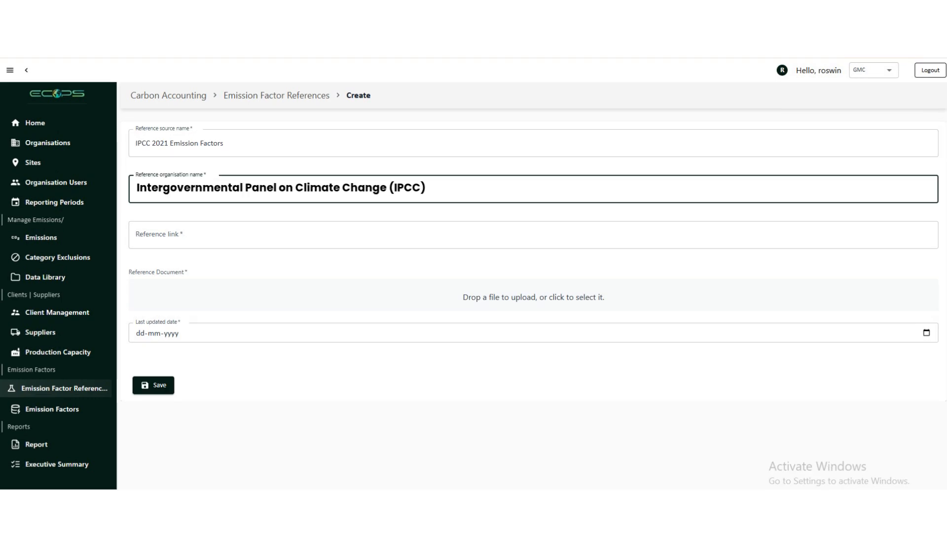
click(533, 234)
text(https://www.ipcc.ch)
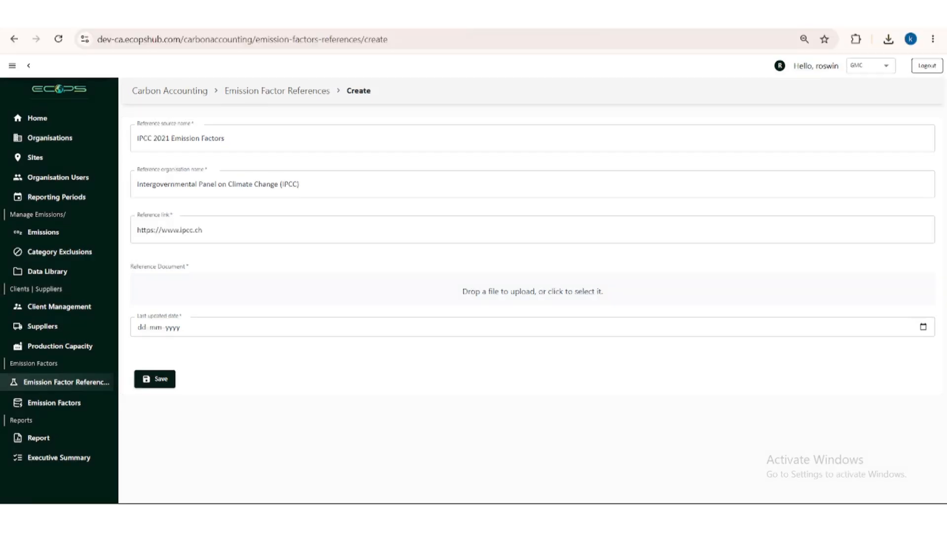
Attach Reference Document.pdf to the emission factor reference, set its last updated date to 29-06-2026 and save it.
click(541, 289)
click(371, 271)
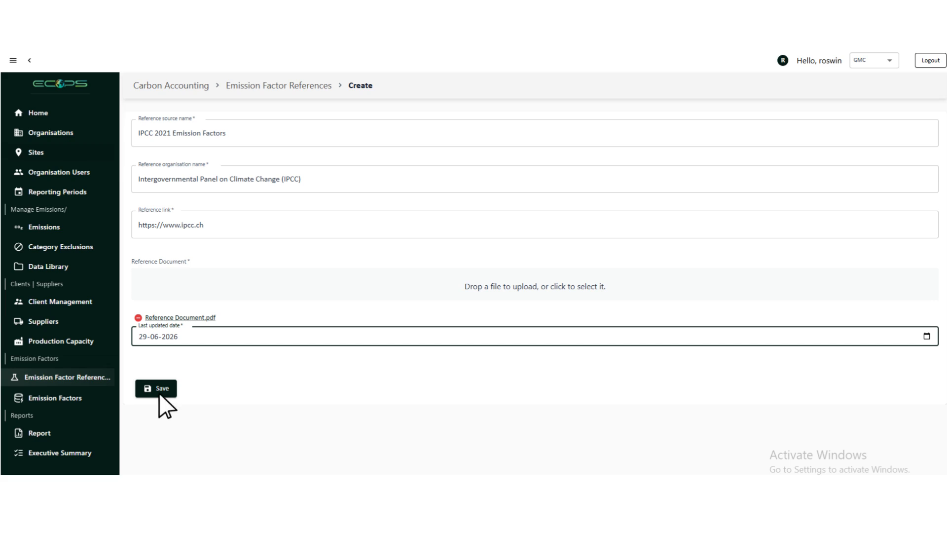
click(161, 390)
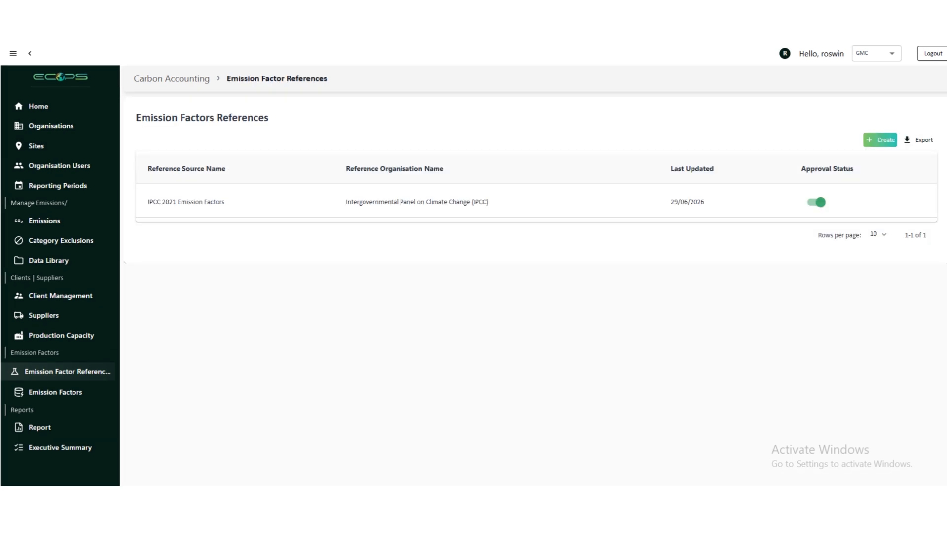